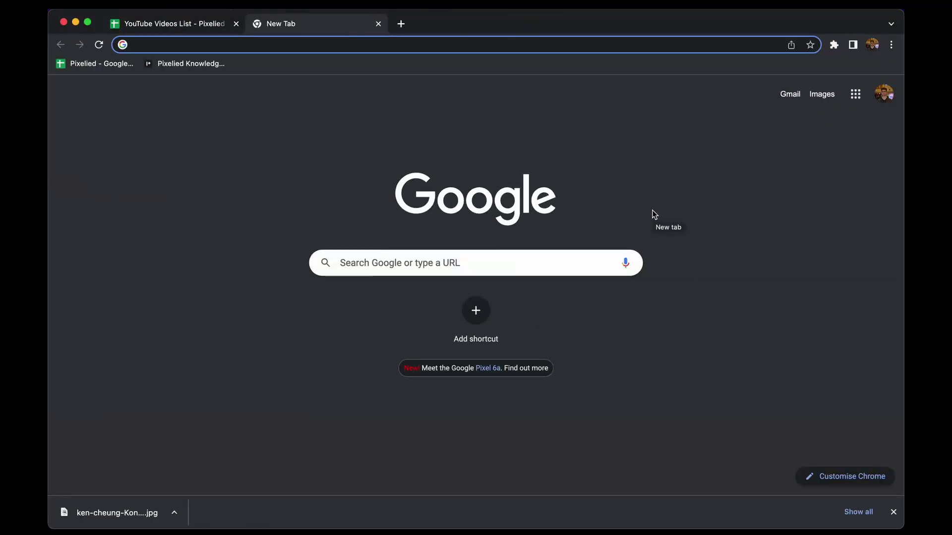
Open the page pixelied.com/upload.
{"action": "type", "text": "pixelied.com/upload"}
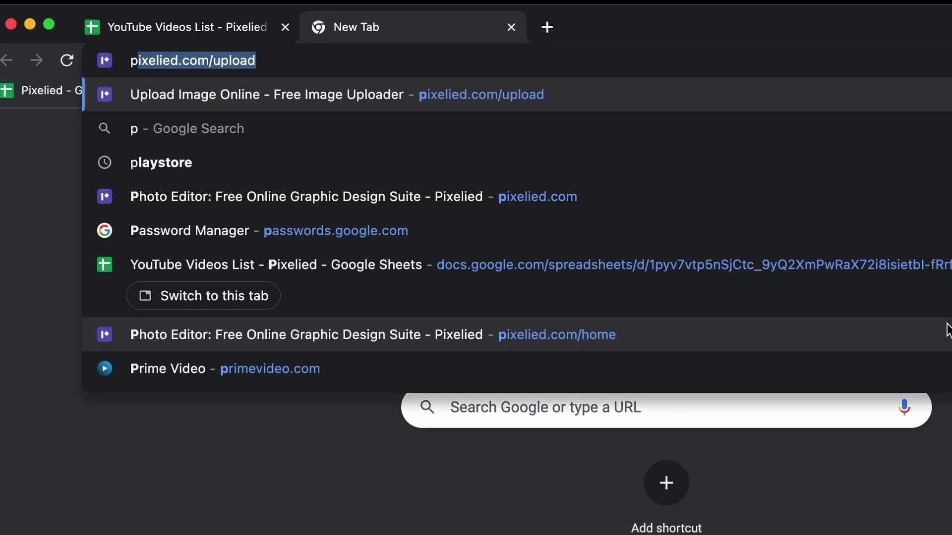
{"action": "key", "text": "Right"}
{"action": "key", "text": "Return"}
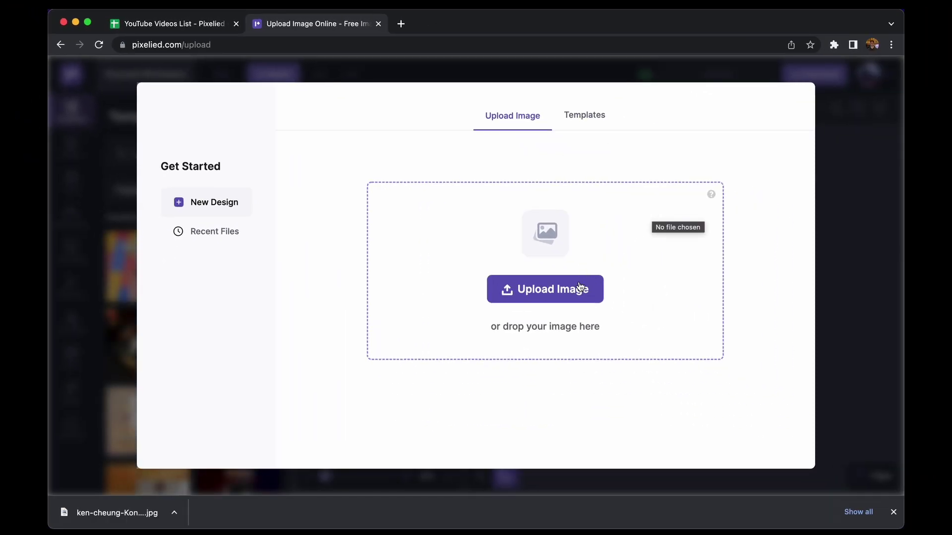
Upload the downloaded lake-and-tree JPG photo as a new design.
{"action": "left_click", "coordinate": [578, 289]}
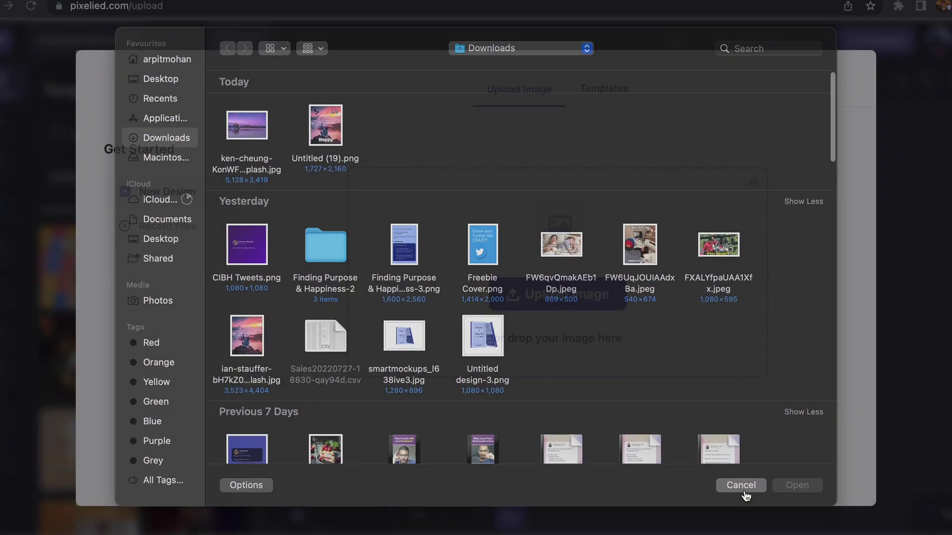
{"action": "left_click", "coordinate": [741, 490]}
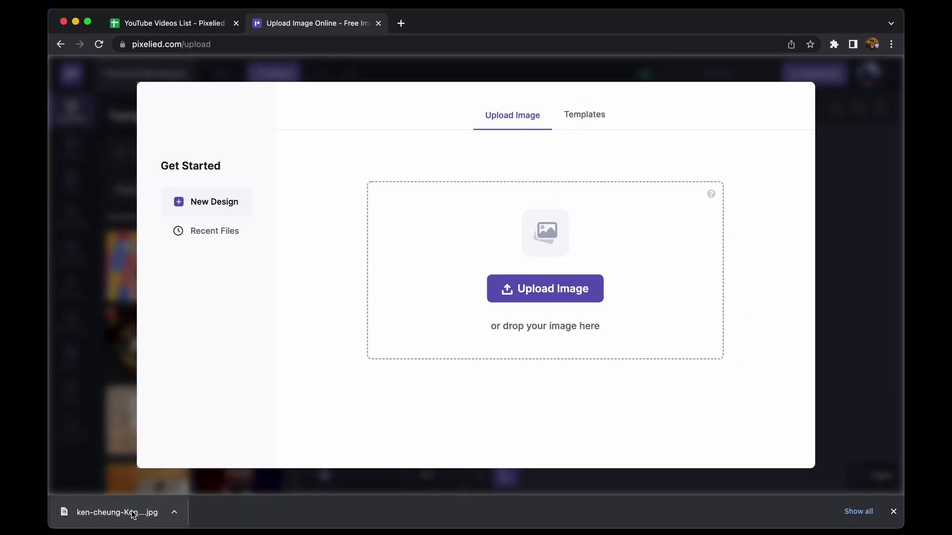
{"action": "left_click_drag", "start_coordinate": [563, 212], "coordinate": [563, 214]}
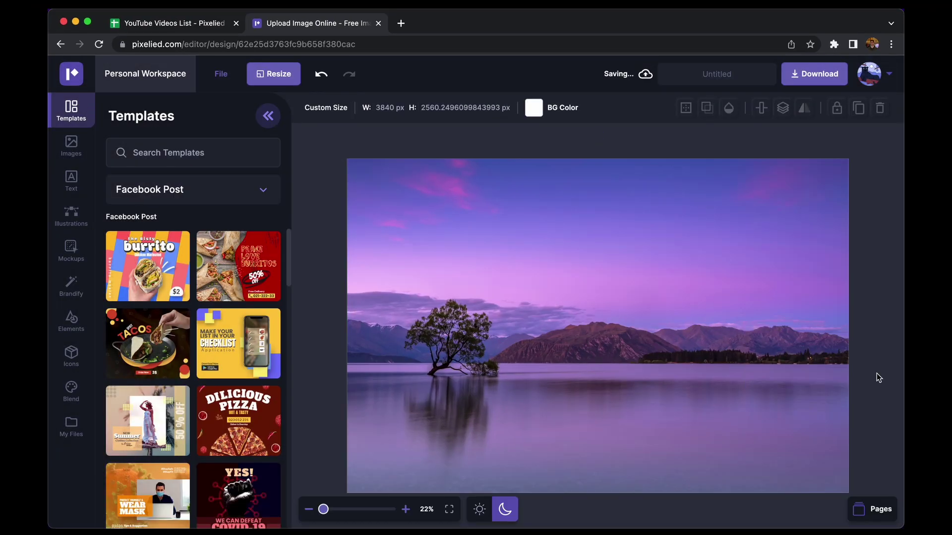
Apply basic adjustment effects to the lake photo: brightness -0.1, contrast 0.1 and saturation 0.17.
{"action": "left_click", "coordinate": [790, 331]}
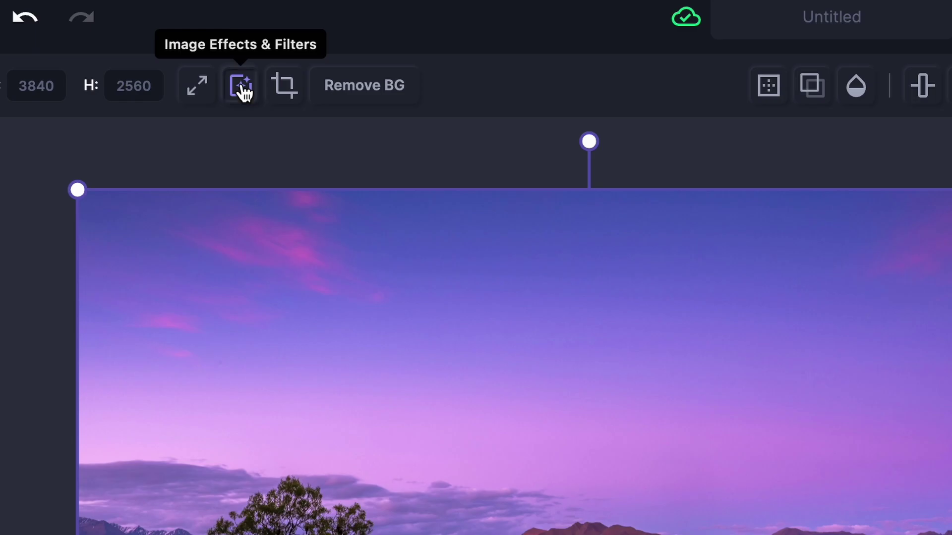
{"action": "left_click", "coordinate": [241, 87]}
{"action": "scroll", "coordinate": [151, 325], "scroll_direction": "down", "scroll_amount": 1}
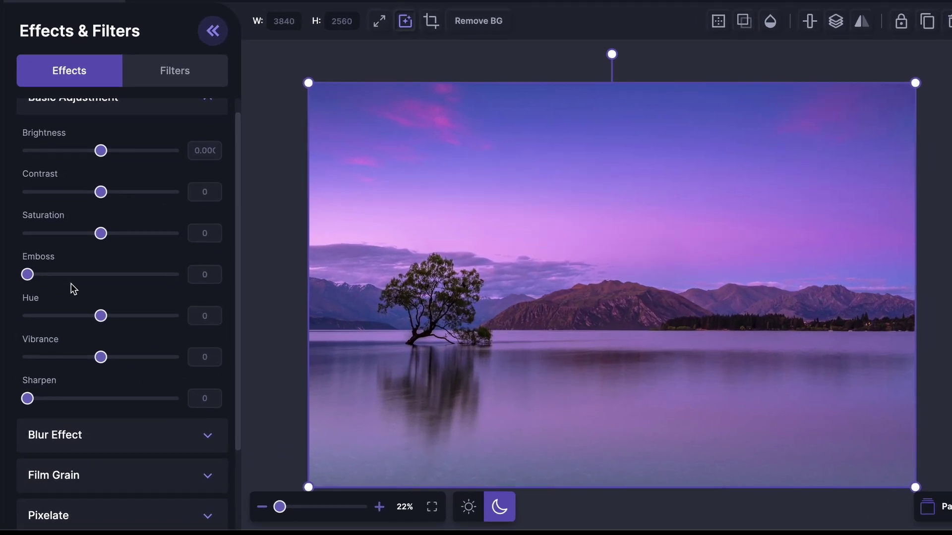
{"action": "scroll", "coordinate": [151, 325], "scroll_direction": "down", "scroll_amount": 1}
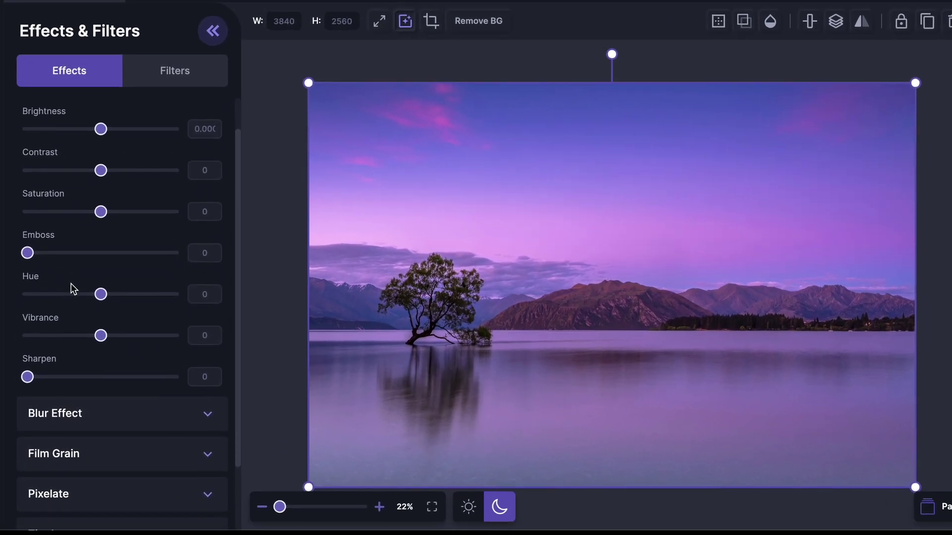
{"action": "scroll", "coordinate": [70, 284], "scroll_direction": "down", "scroll_amount": 1}
{"action": "scroll", "coordinate": [71, 284], "scroll_direction": "up", "scroll_amount": 2}
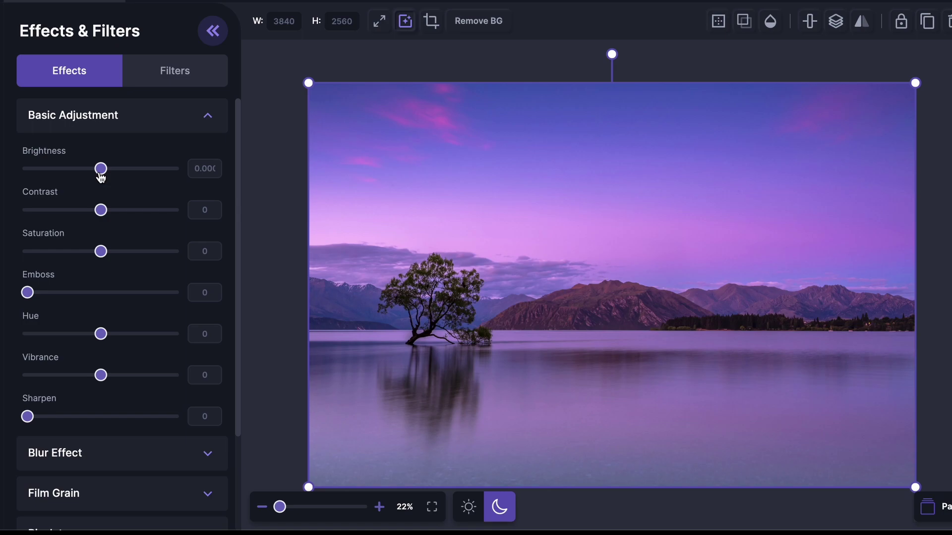
{"action": "left_click_drag", "start_coordinate": [101, 172], "coordinate": [87, 173]}
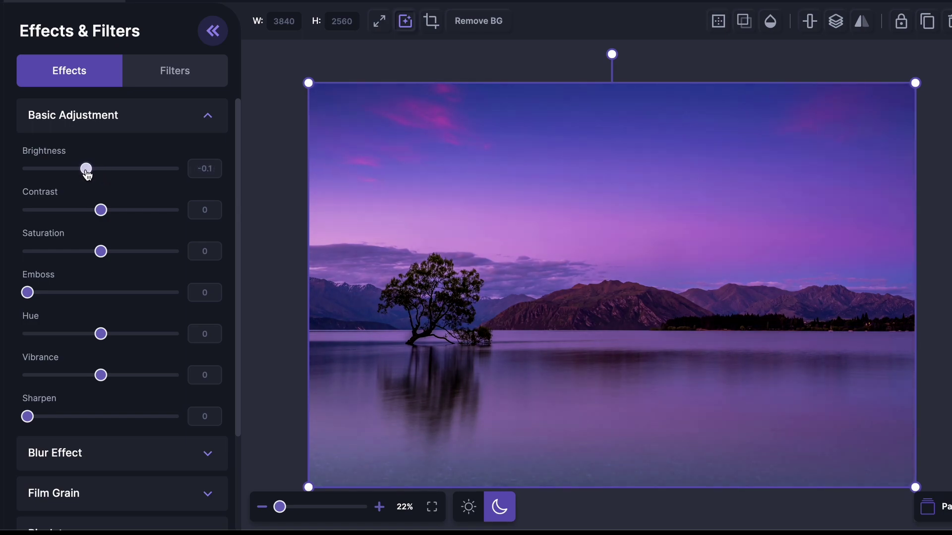
{"action": "left_click_drag", "start_coordinate": [101, 211], "coordinate": [116, 211]}
{"action": "left_click_drag", "start_coordinate": [102, 253], "coordinate": [114, 253]}
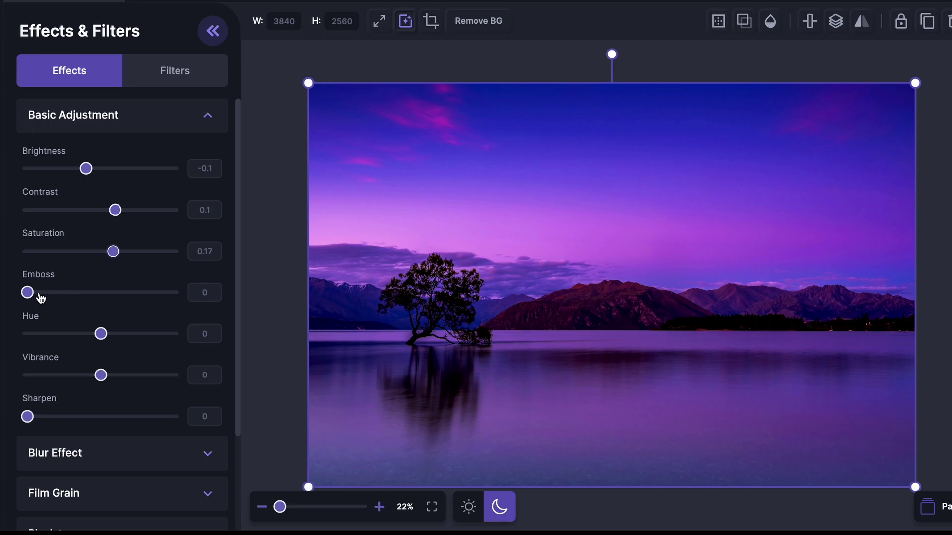
Raise the photo's vibrance to 0.37 and sharpen to 1, leaving emboss at 0.
{"action": "left_click_drag", "start_coordinate": [39, 296], "coordinate": [27, 281]}
{"action": "left_click_drag", "start_coordinate": [101, 375], "coordinate": [128, 376]}
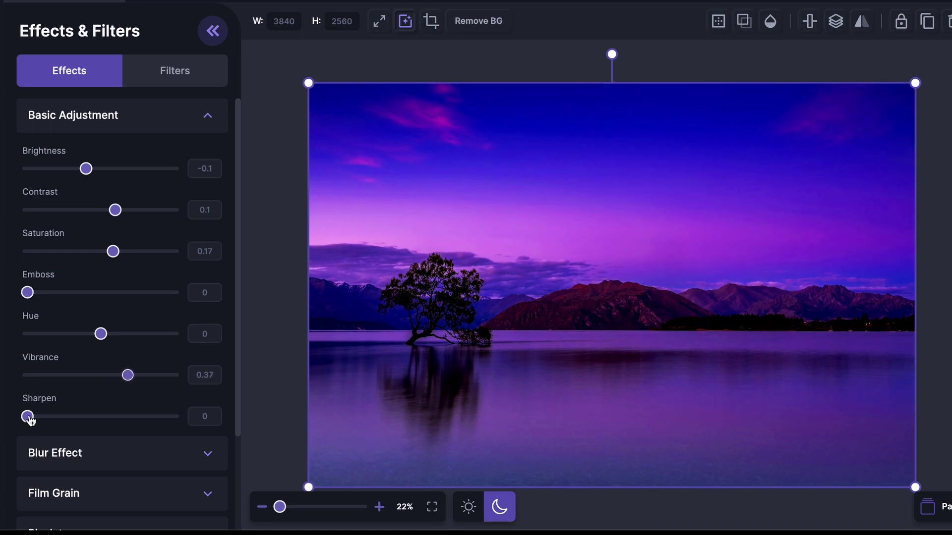
{"action": "left_click_drag", "start_coordinate": [29, 419], "coordinate": [161, 422]}
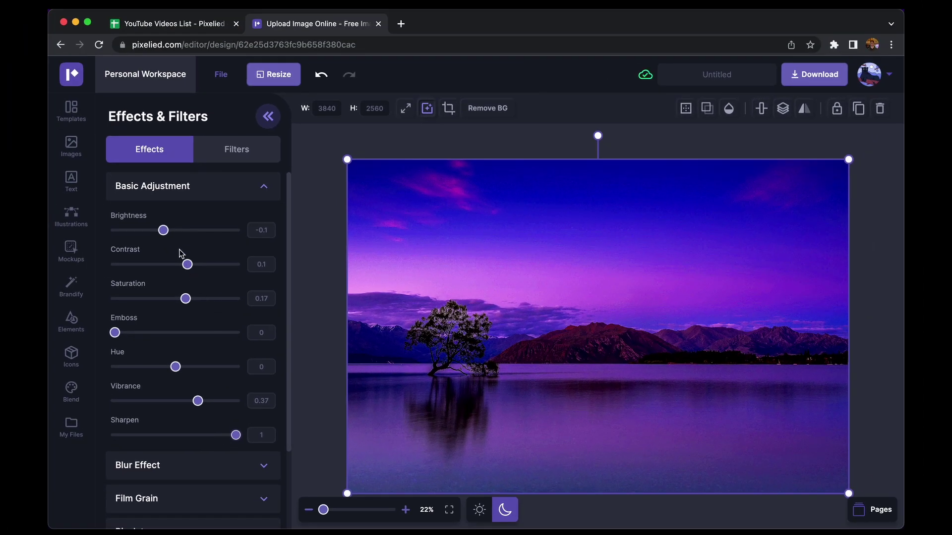
Add a film grain effect to the photo with noise set to 112.
{"action": "left_click", "coordinate": [177, 193]}
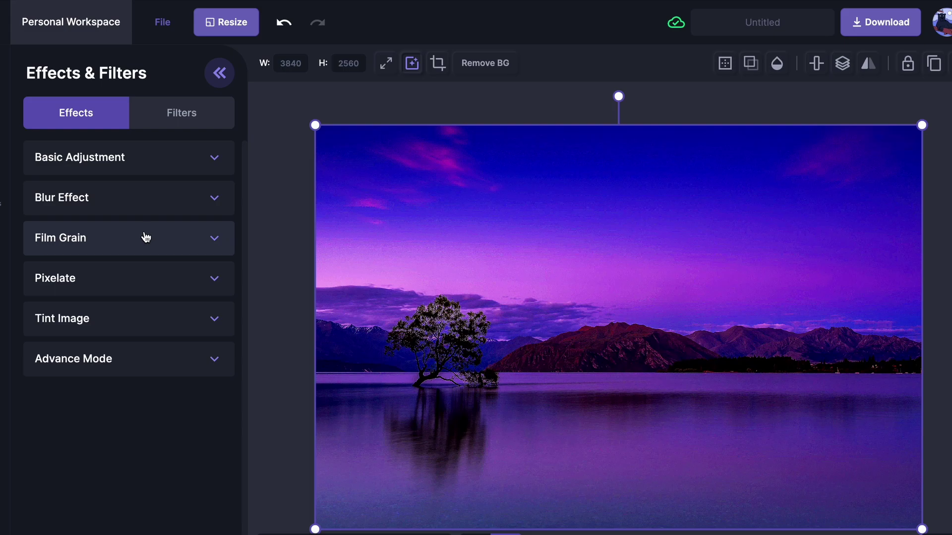
{"action": "left_click", "coordinate": [145, 238]}
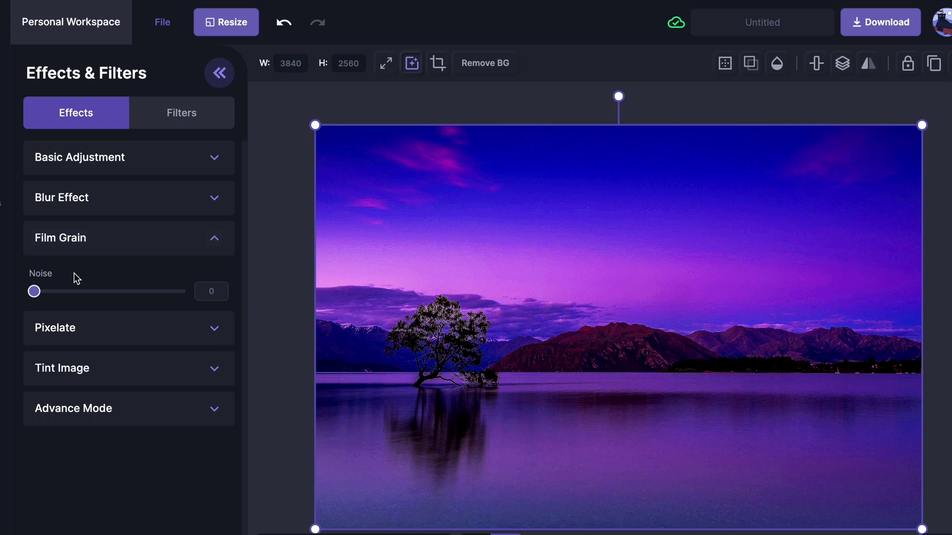
{"action": "left_click_drag", "start_coordinate": [36, 293], "coordinate": [101, 293]}
{"action": "left_click", "coordinate": [116, 292]}
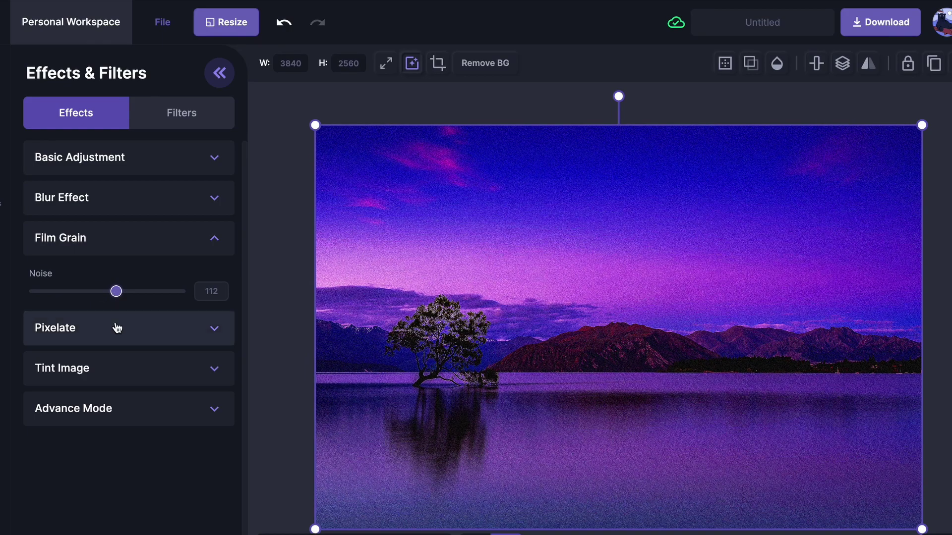
{"action": "left_click", "coordinate": [117, 327]}
{"action": "left_click", "coordinate": [114, 194]}
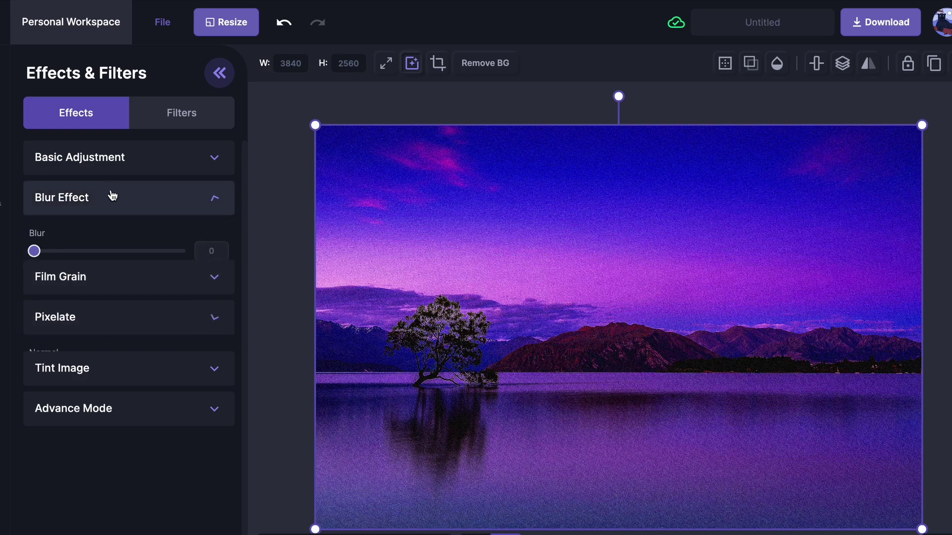
{"action": "left_click", "coordinate": [100, 369]}
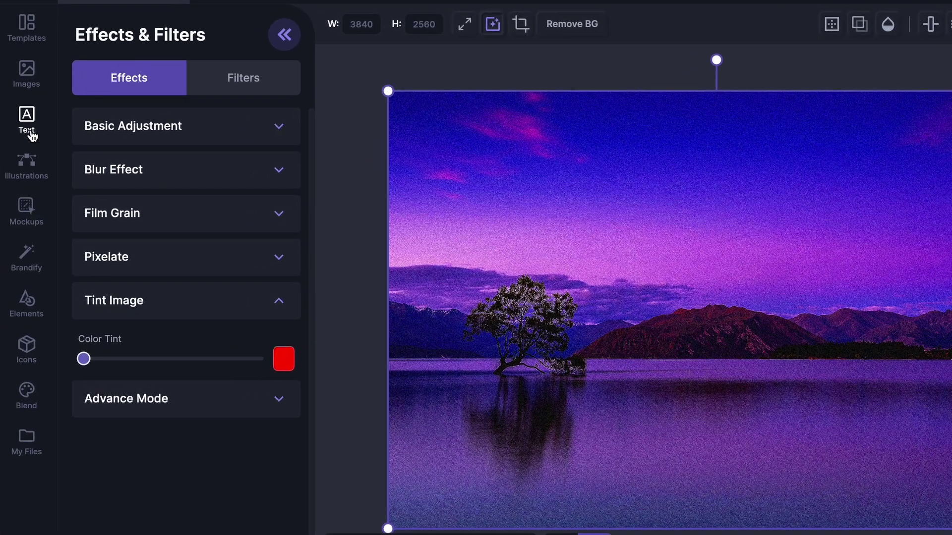
Add the BEATS music podcast text style to the photo and delete its small subtitle line.
{"action": "left_click", "coordinate": [74, 190]}
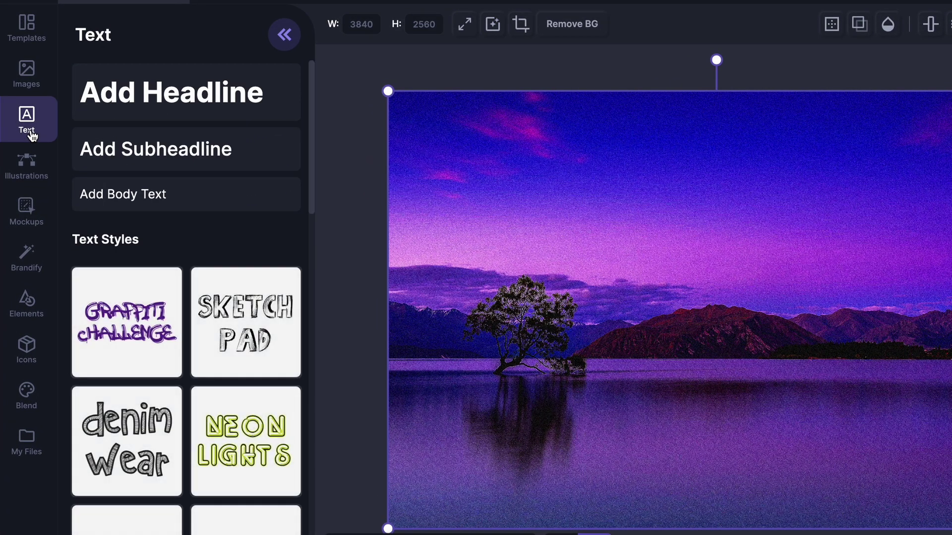
{"action": "scroll", "coordinate": [192, 215], "scroll_direction": "down", "scroll_amount": 6}
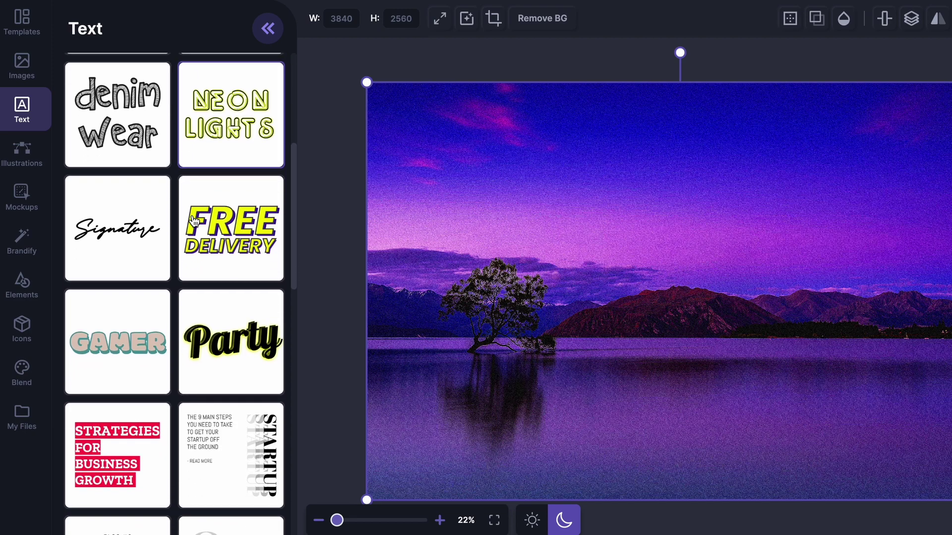
{"action": "scroll", "coordinate": [193, 220], "scroll_direction": "down", "scroll_amount": 8}
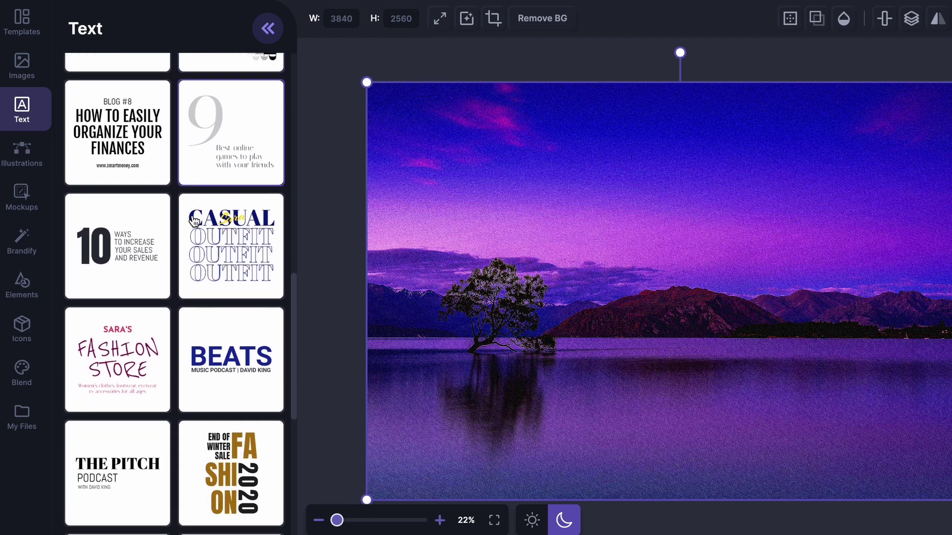
{"action": "scroll", "coordinate": [194, 220], "scroll_direction": "down", "scroll_amount": 3}
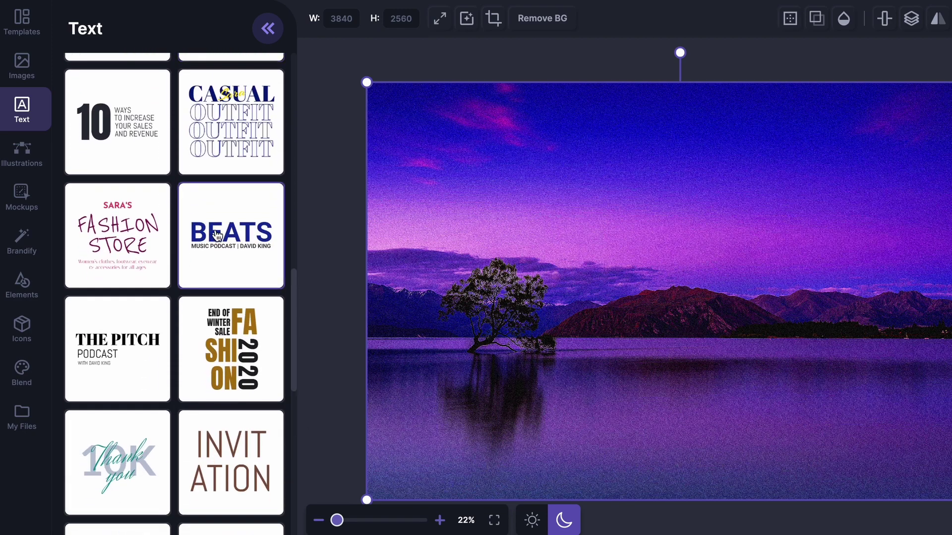
{"action": "left_click", "coordinate": [217, 236]}
{"action": "left_click", "coordinate": [734, 302]}
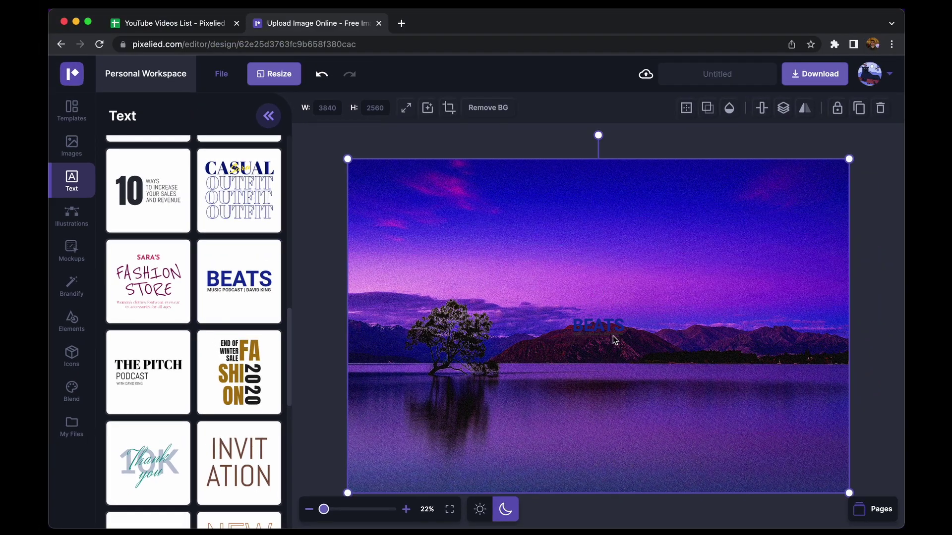
{"action": "left_click", "coordinate": [612, 333]}
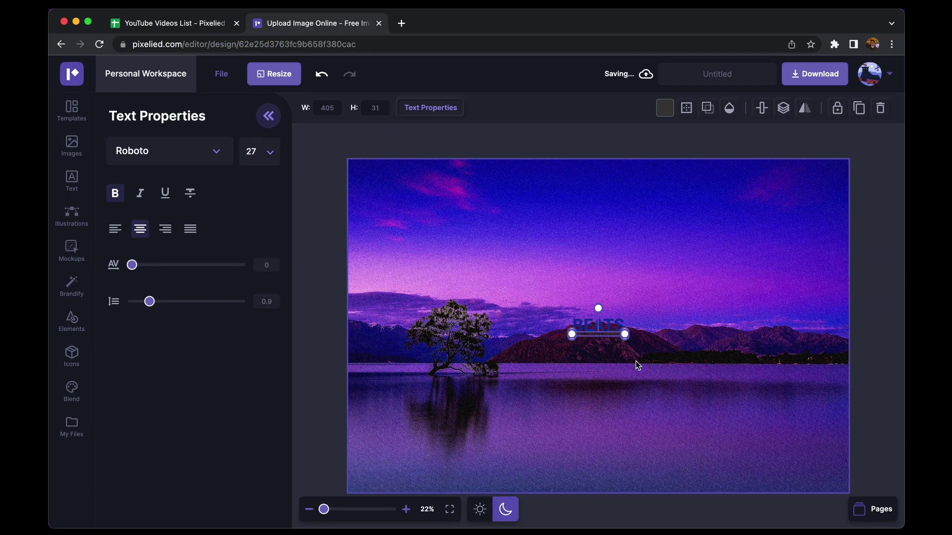
{"action": "key", "text": "Escape"}
Enlarge the BEATS headline and set its font size to 350.
{"action": "left_click", "coordinate": [594, 327]}
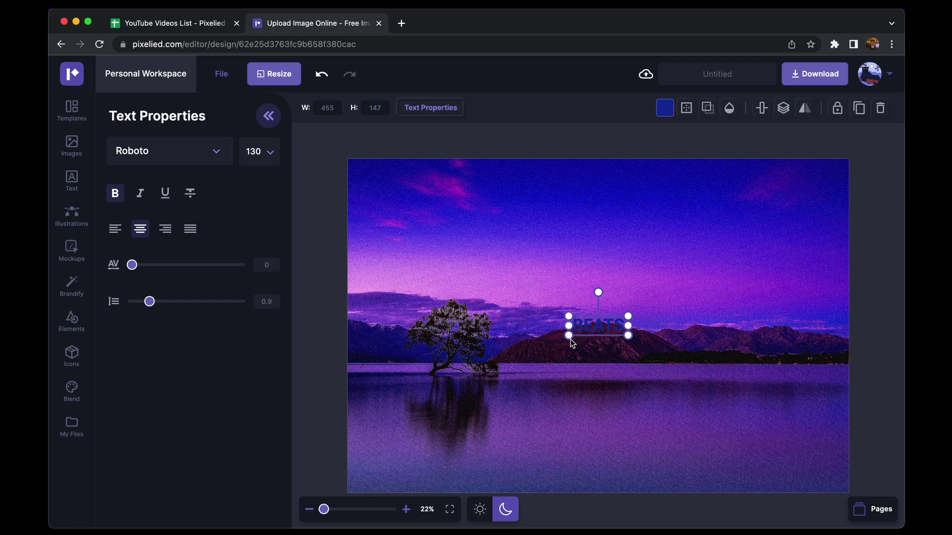
{"action": "left_click_drag", "start_coordinate": [568, 337], "coordinate": [501, 357]}
{"action": "left_click", "coordinate": [257, 155]}
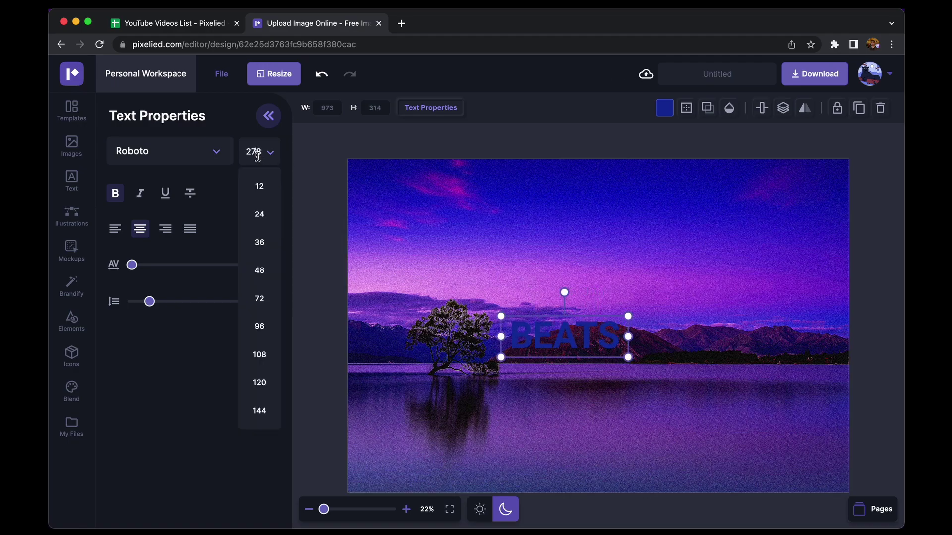
{"action": "left_click", "coordinate": [258, 155]}
{"action": "left_click", "coordinate": [258, 154]}
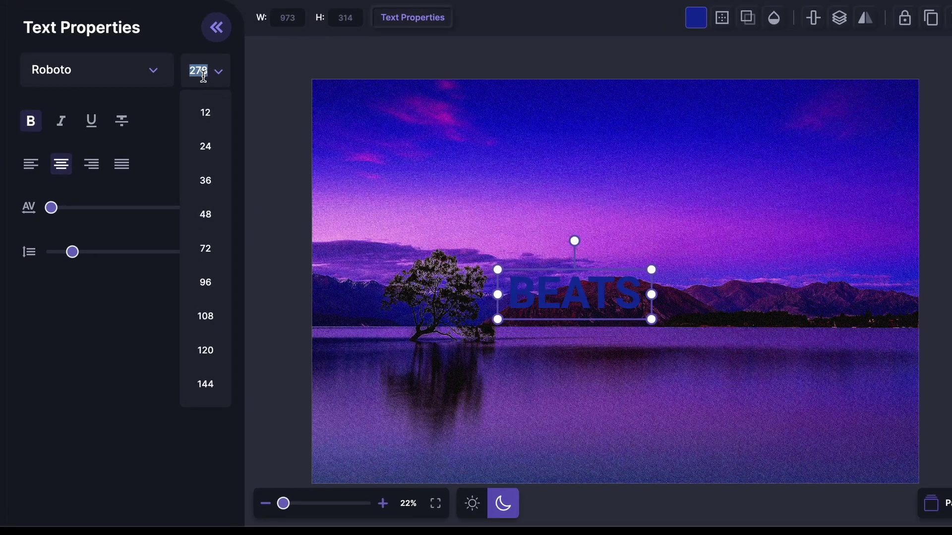
{"action": "type", "text": "350"}
{"action": "left_click", "coordinate": [471, 114]}
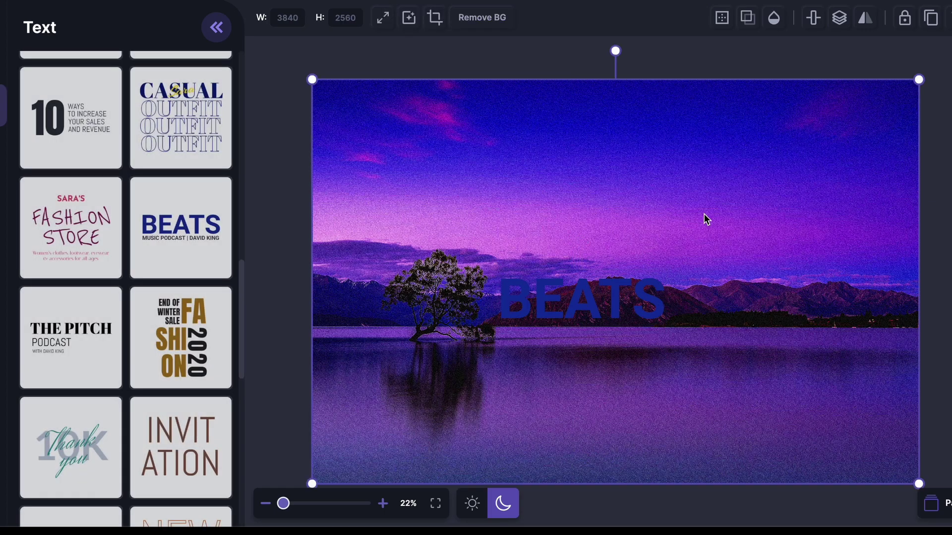
Move the BEATS headline down onto the water and replace its text with "Landscape".
{"action": "left_click_drag", "start_coordinate": [599, 314], "coordinate": [635, 444]}
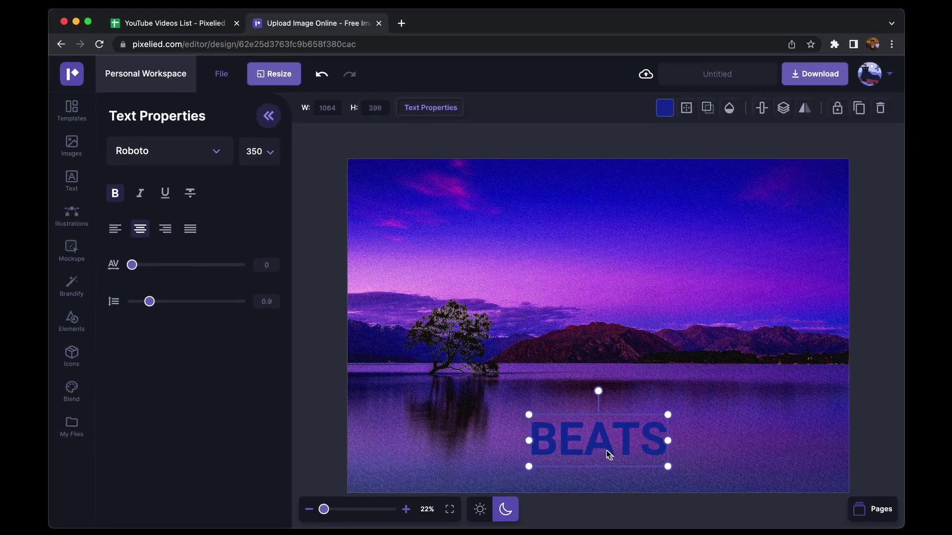
{"action": "double_click", "coordinate": [613, 423]}
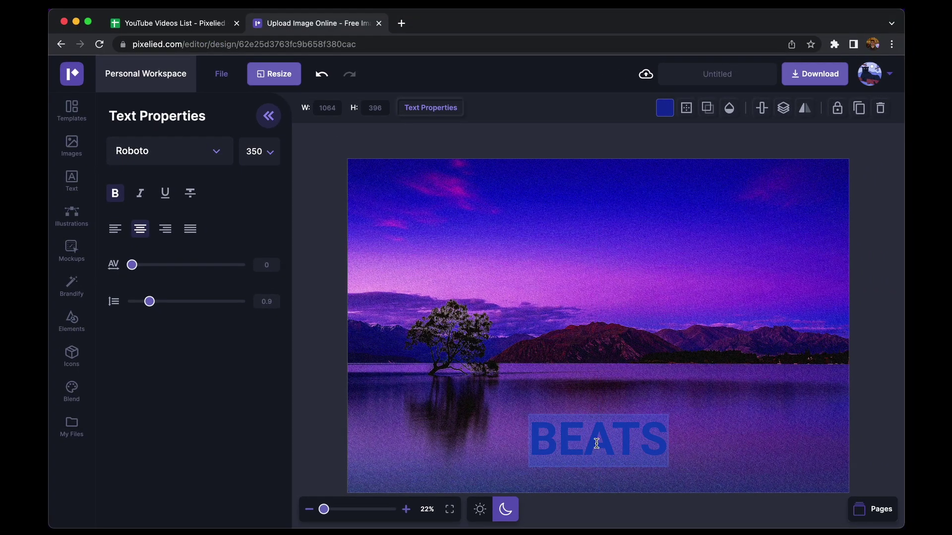
{"action": "type", "text": "LAnd"}
{"action": "key", "text": "BackSpace"}
{"action": "key", "text": "BackSpace"}
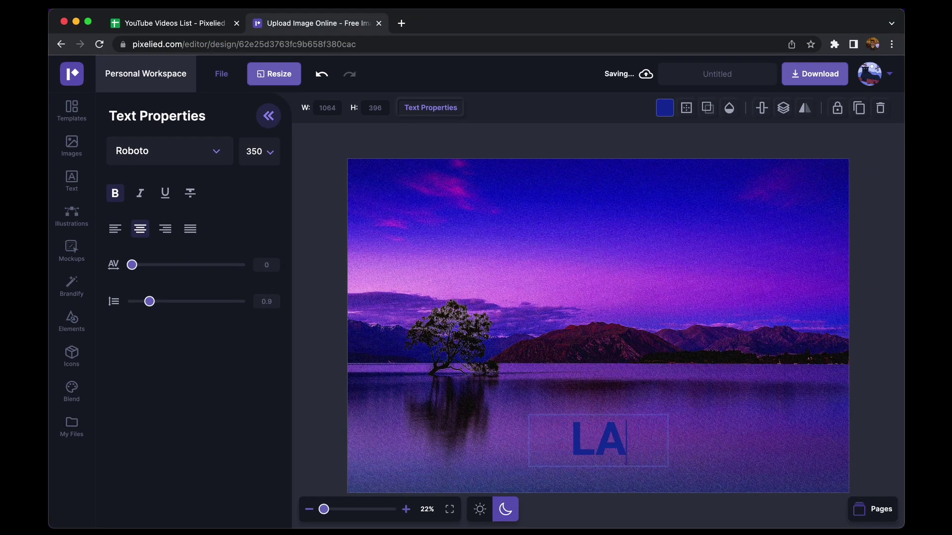
{"action": "key", "text": "BackSpace"}
{"action": "type", "text": "andscape"}
{"action": "key", "text": "Escape"}
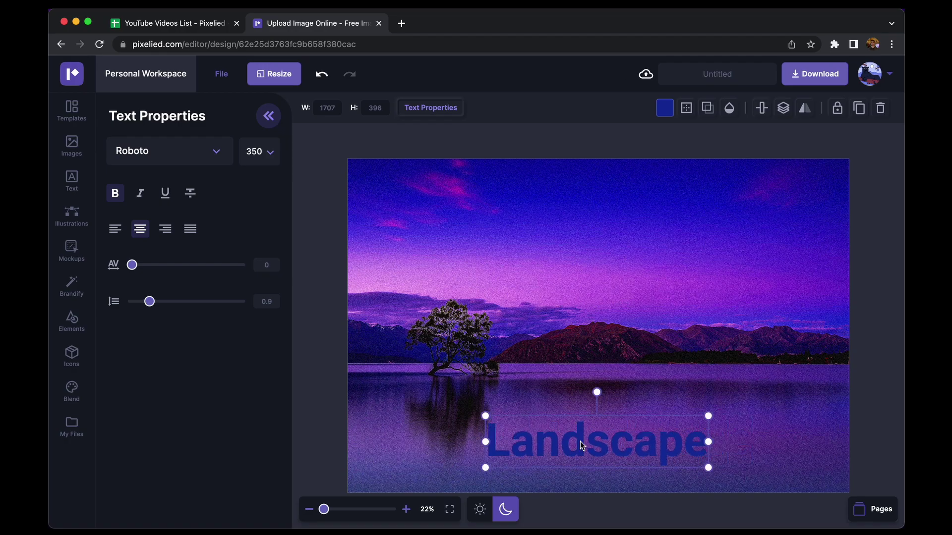
{"action": "left_click", "coordinate": [647, 400]}
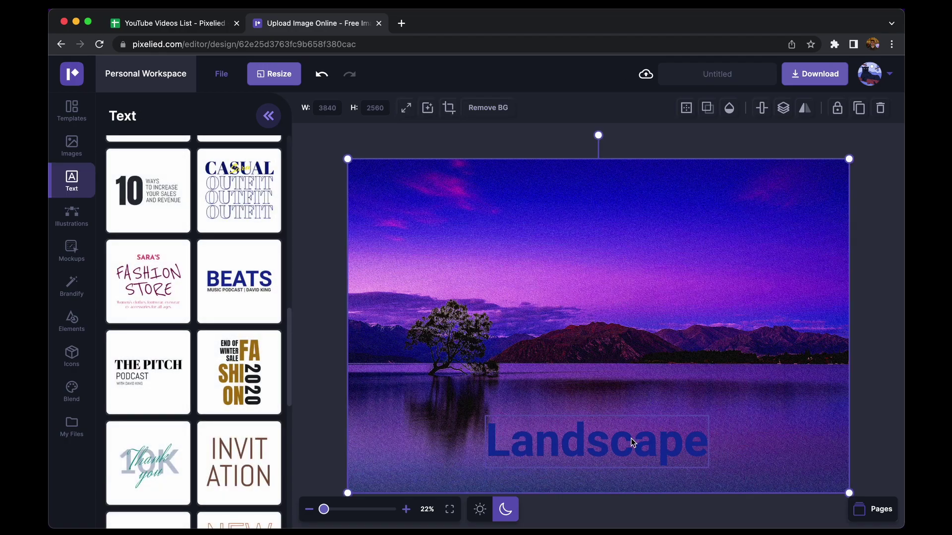
Change the Landscape headline's fill to the light grey from the MyBrand preset colors and deselect the text.
{"action": "left_click", "coordinate": [632, 442]}
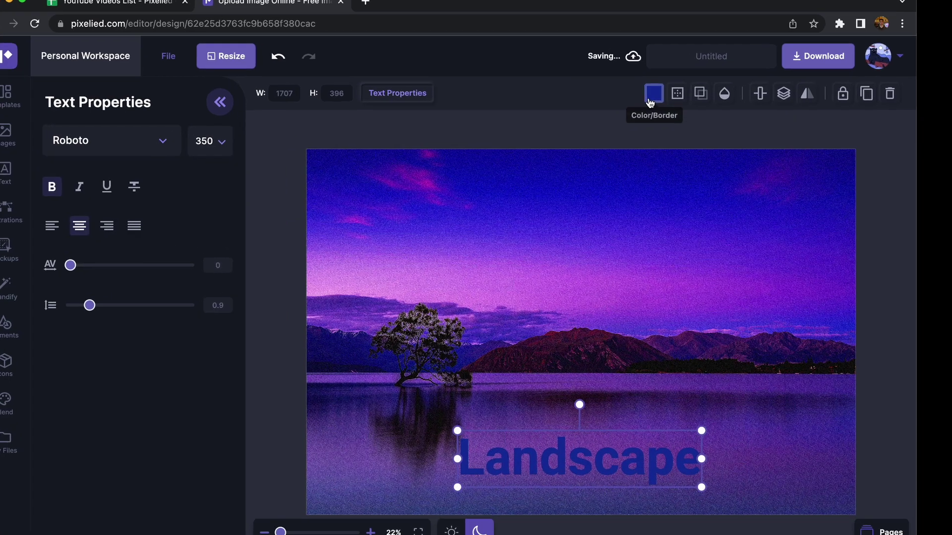
{"action": "left_click", "coordinate": [664, 108]}
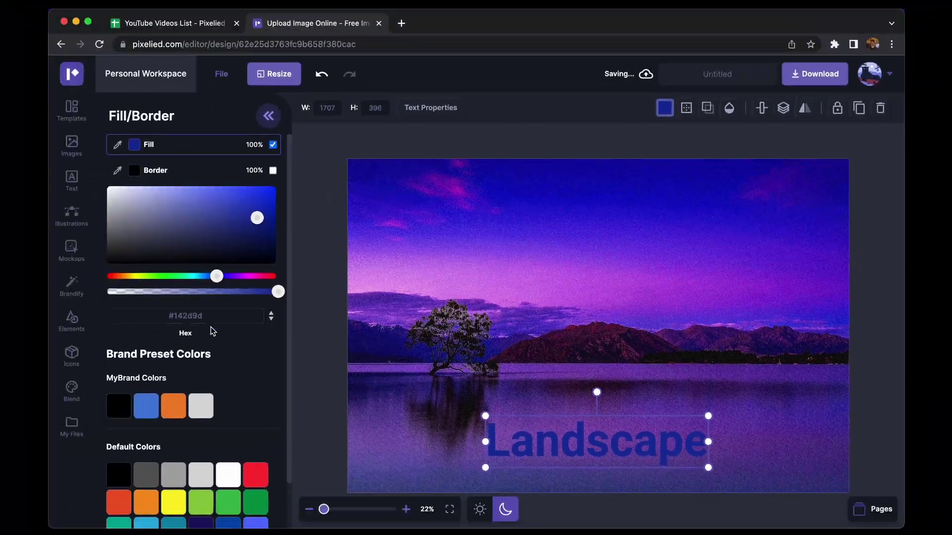
{"action": "scroll", "coordinate": [212, 331], "scroll_direction": "down", "scroll_amount": 2}
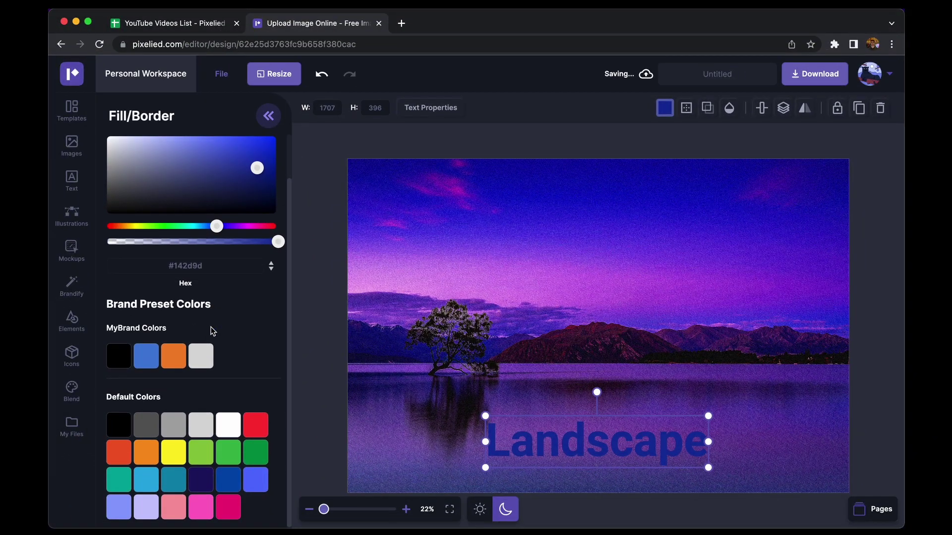
{"action": "left_click", "coordinate": [205, 267]}
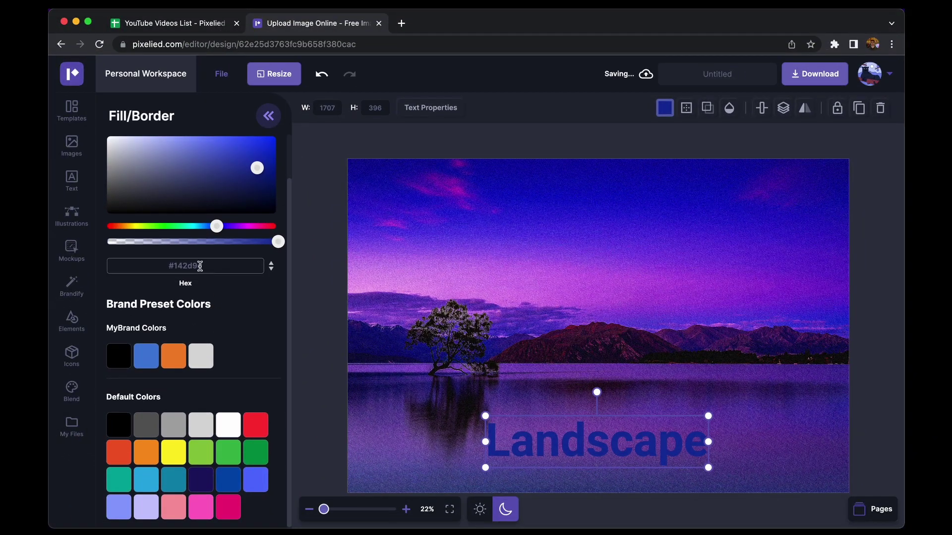
{"action": "double_click", "coordinate": [200, 266]}
{"action": "left_click", "coordinate": [221, 289]}
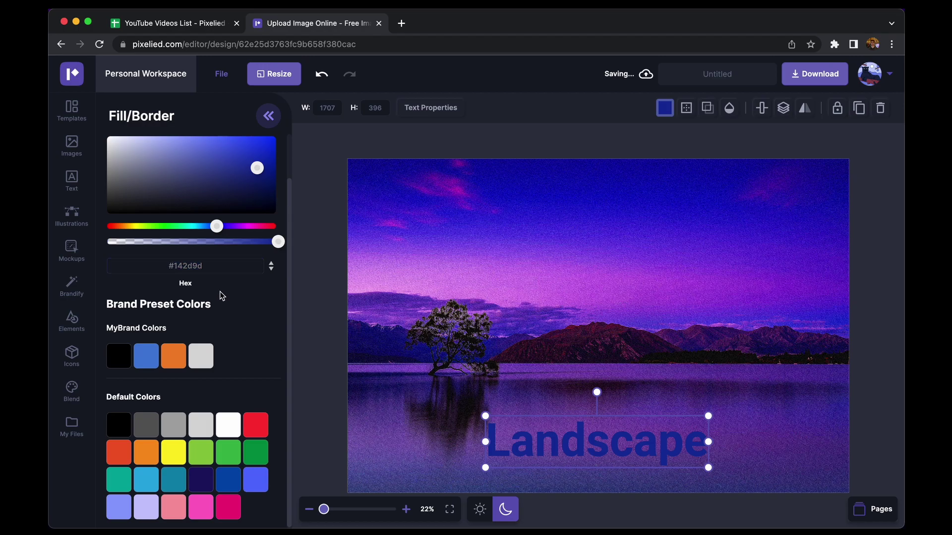
{"action": "left_click", "coordinate": [200, 354]}
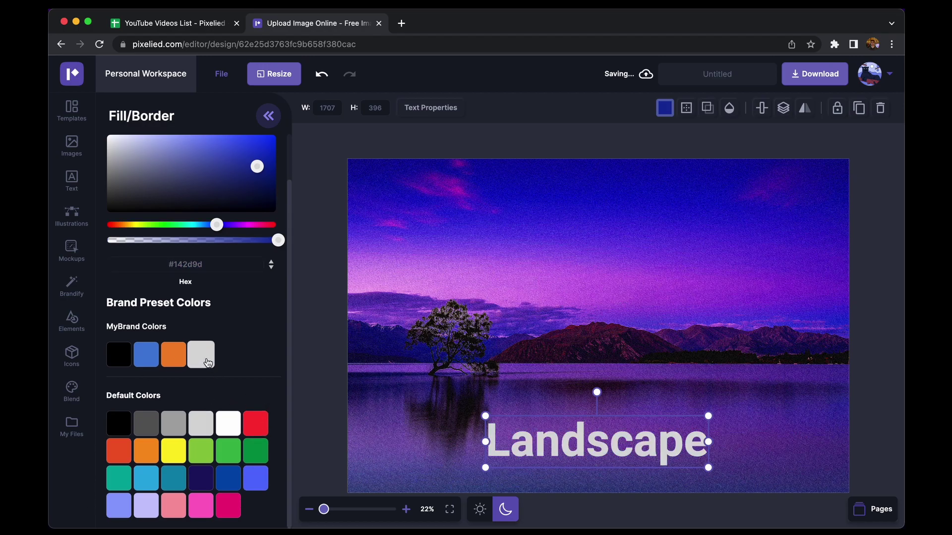
{"action": "left_click", "coordinate": [323, 266]}
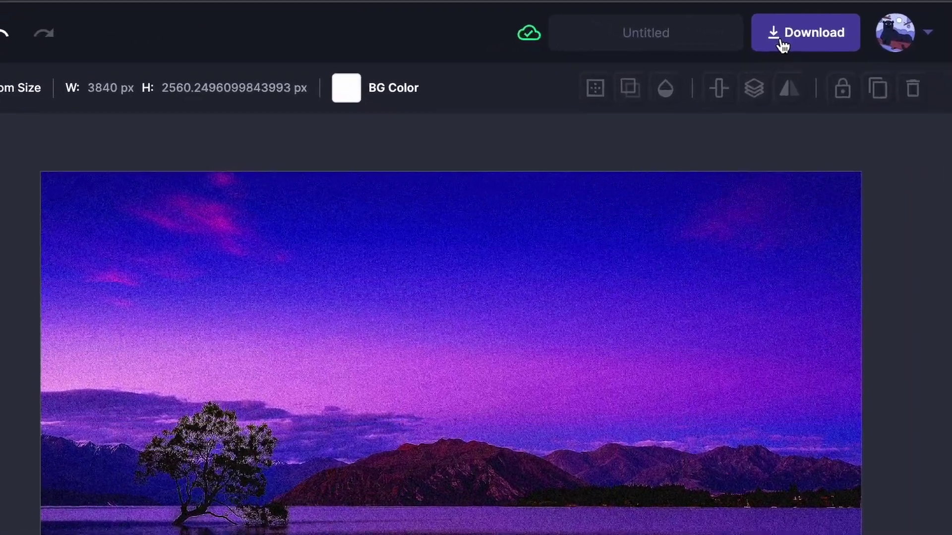
Download the finished design in PNG format and open the downloaded image file.
{"action": "left_click", "coordinate": [801, 80]}
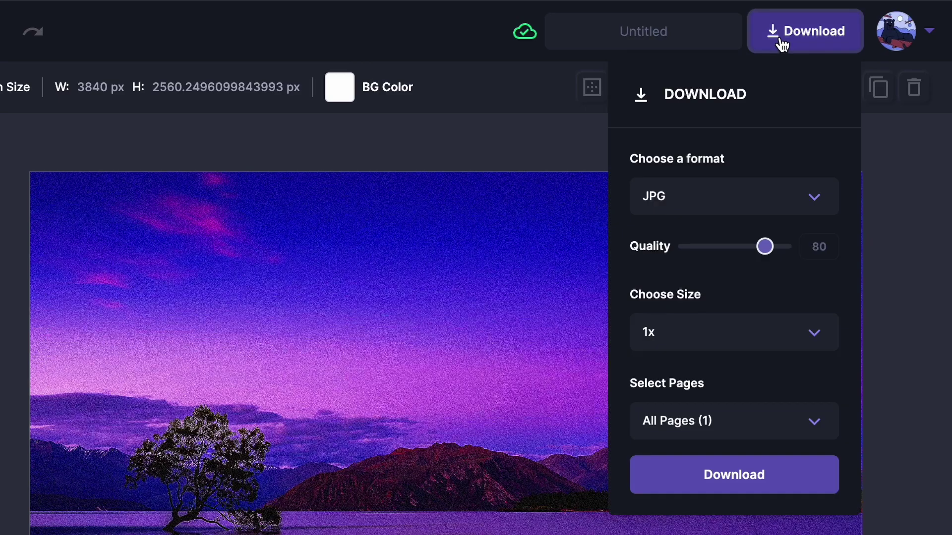
{"action": "left_click", "coordinate": [699, 208]}
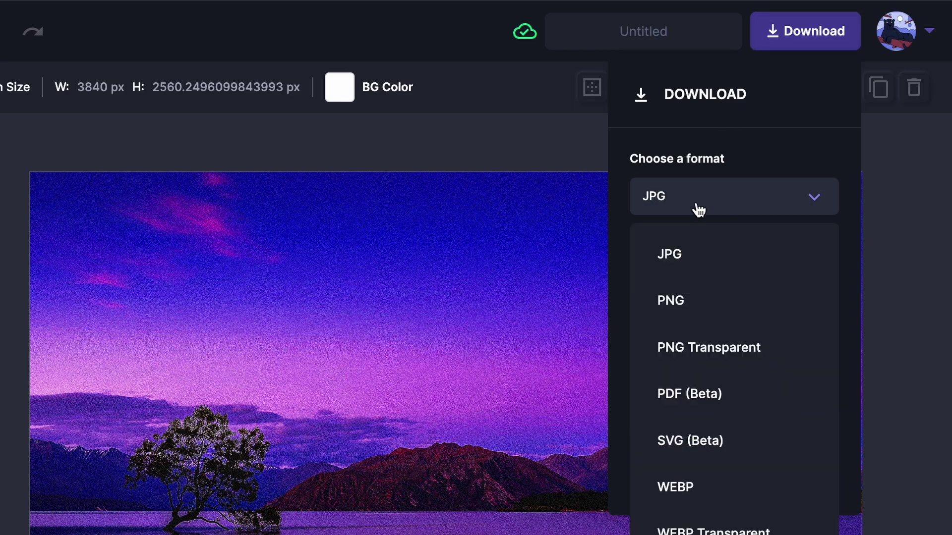
{"action": "left_click", "coordinate": [671, 300]}
{"action": "left_click", "coordinate": [739, 426]}
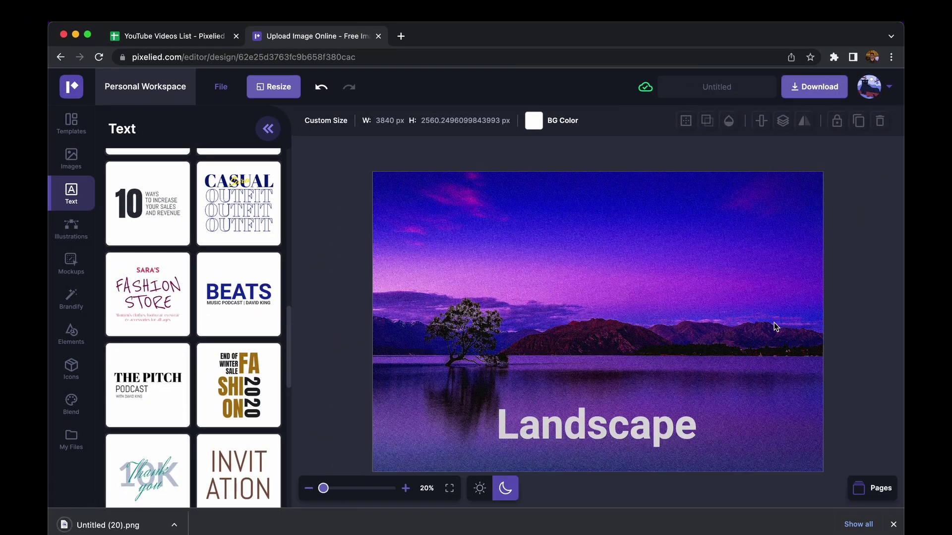
{"action": "left_click", "coordinate": [106, 525]}
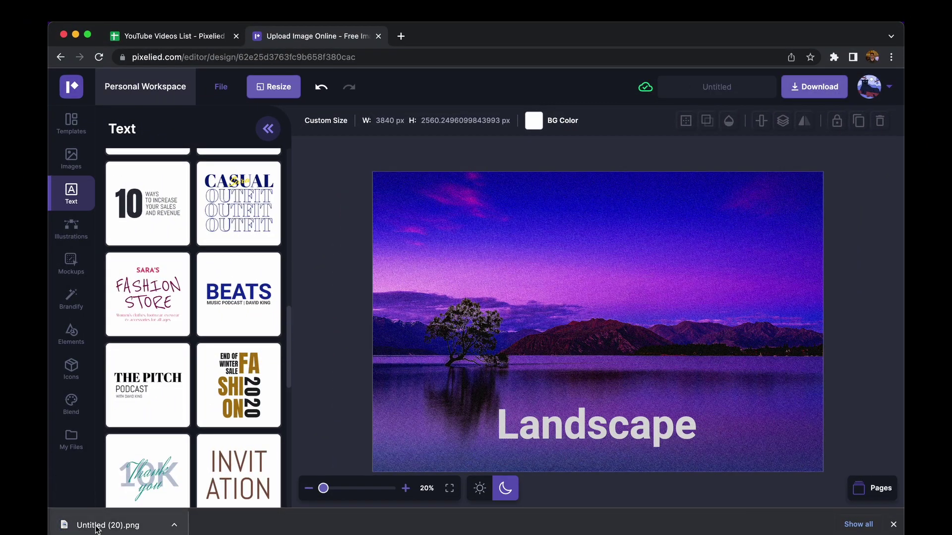